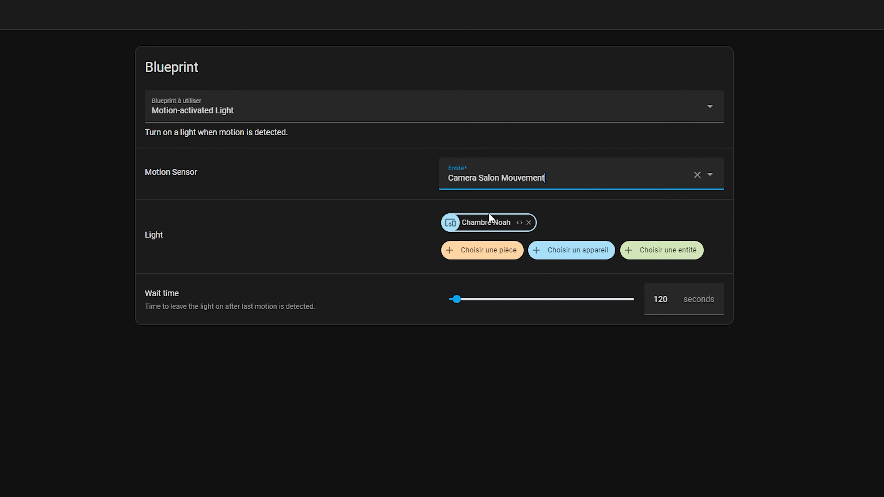
left_click(347, 261)
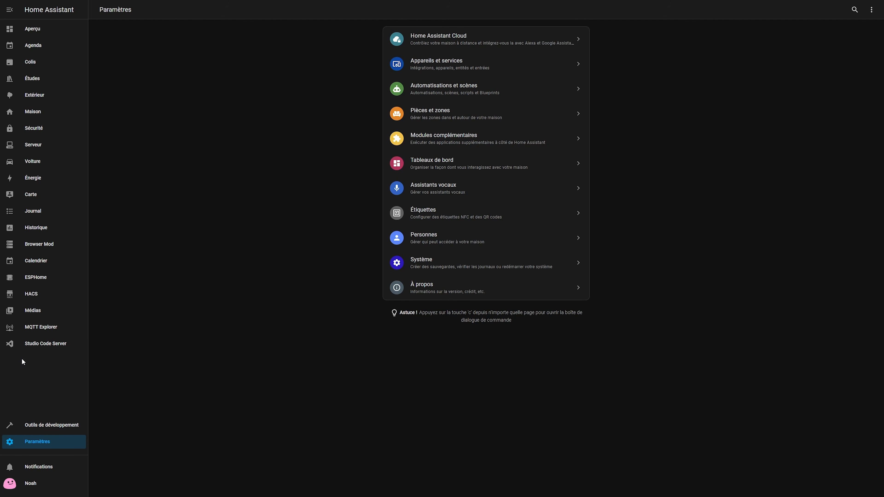
Step: Find the Adaptive Lighting repository among the HACS integrations and open its page
left_click(33, 296)
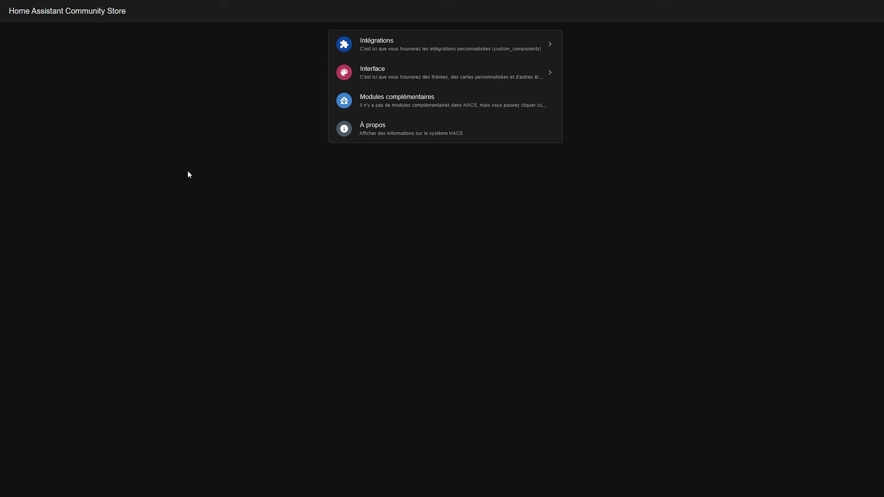
left_click(361, 53)
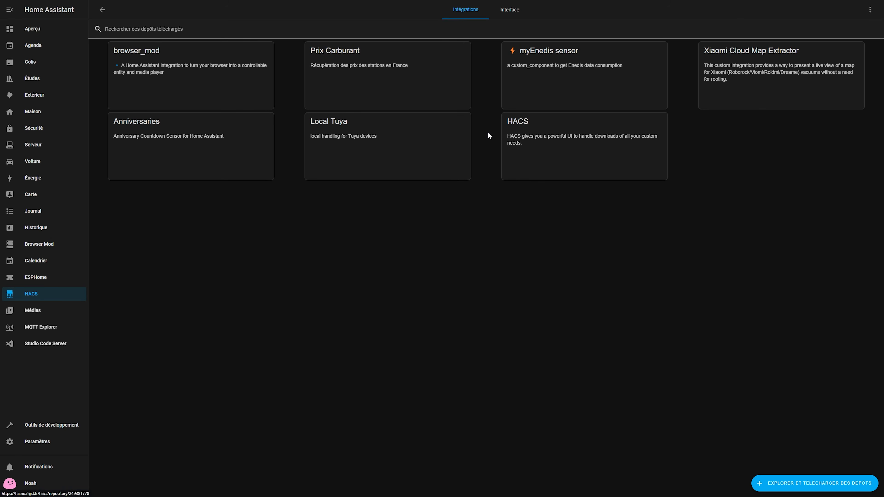
left_click(792, 489)
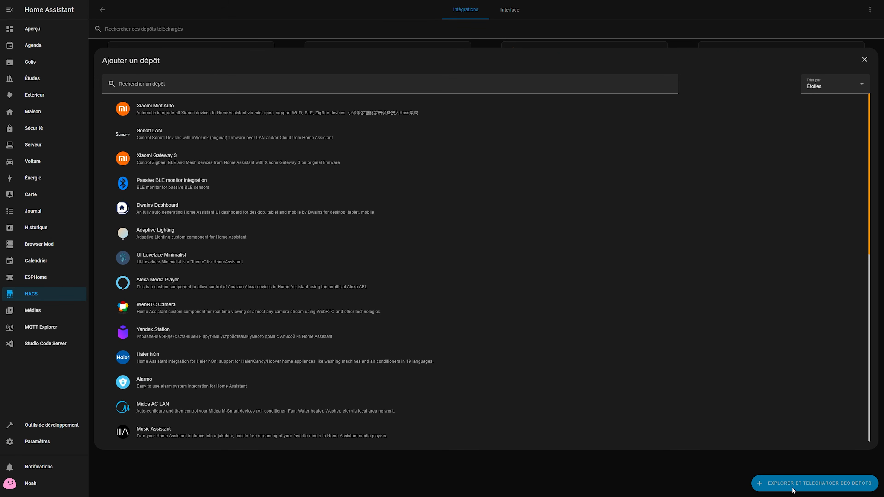
left_click(258, 84)
type("ada")
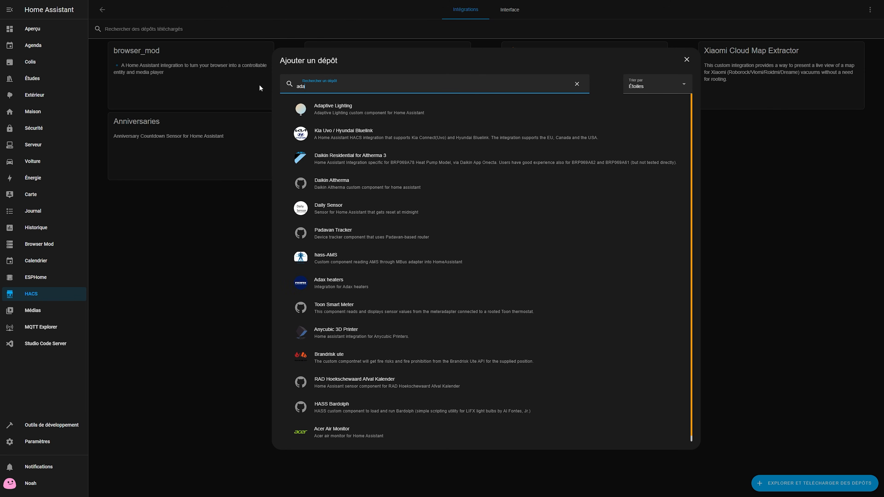
left_click(332, 104)
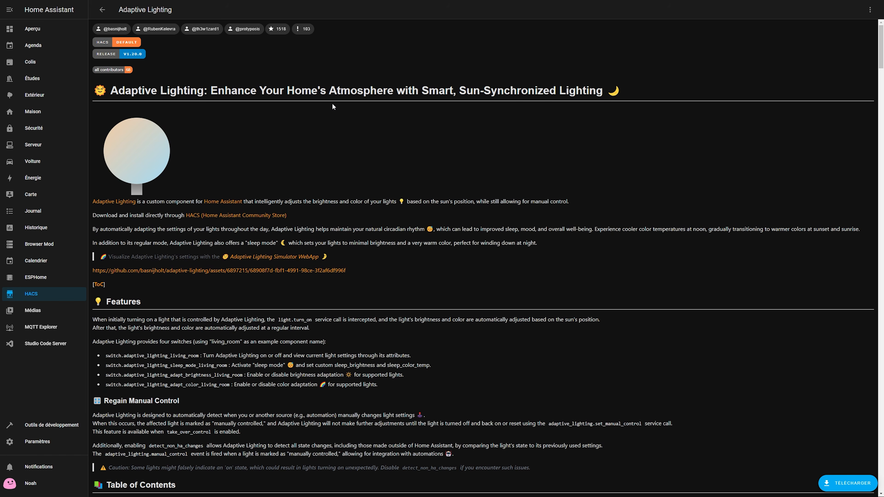
Step: Download version 1.20.0 of the Adaptive Lighting repository and return to the downloaded integrations
left_click(831, 482)
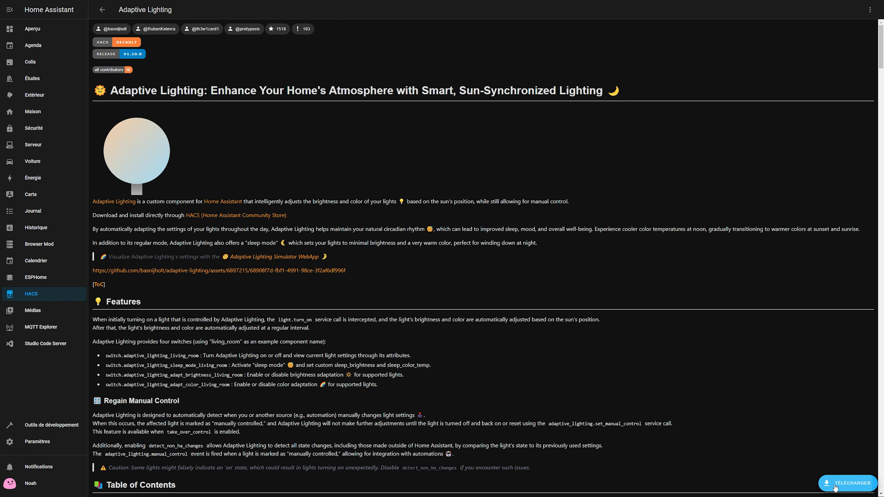
left_click(573, 306)
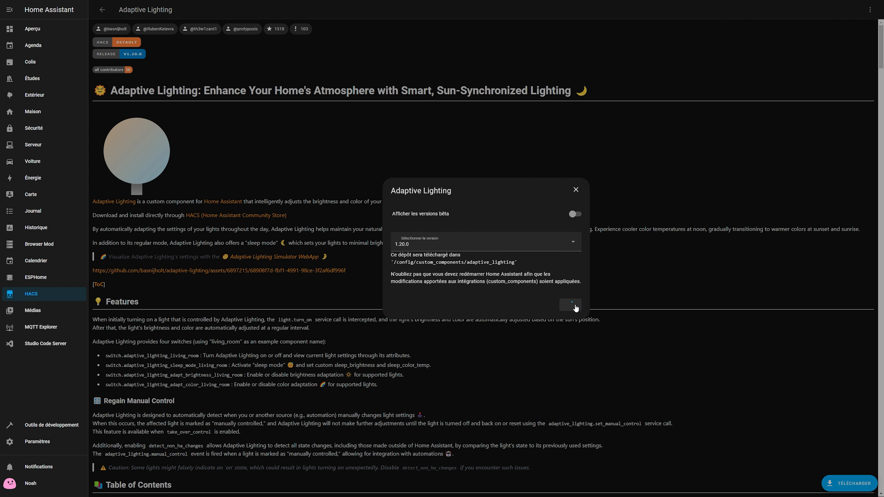
left_click(102, 10)
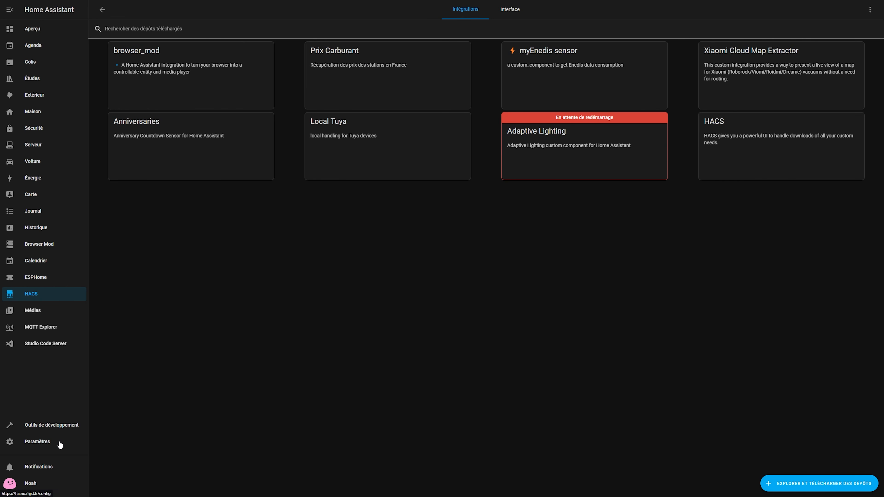
Step: Validate the configuration and perform a full restart of Home Assistant
left_click(42, 425)
left_click(331, 110)
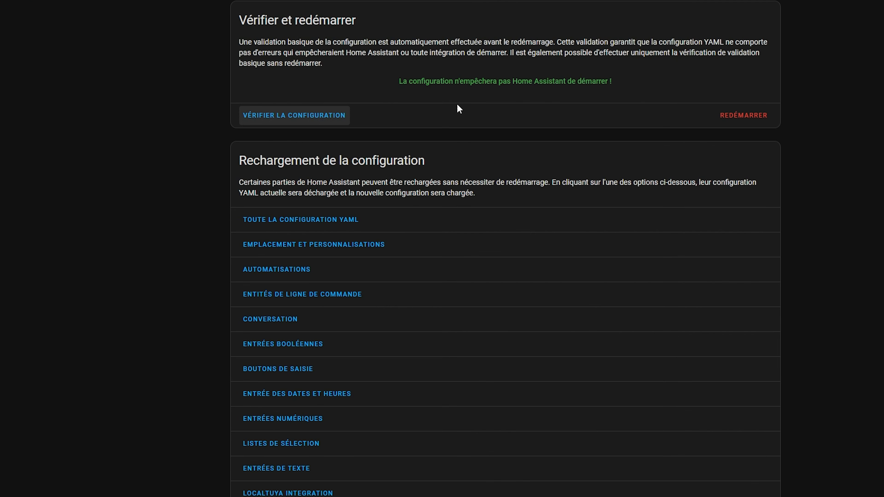
left_click(734, 118)
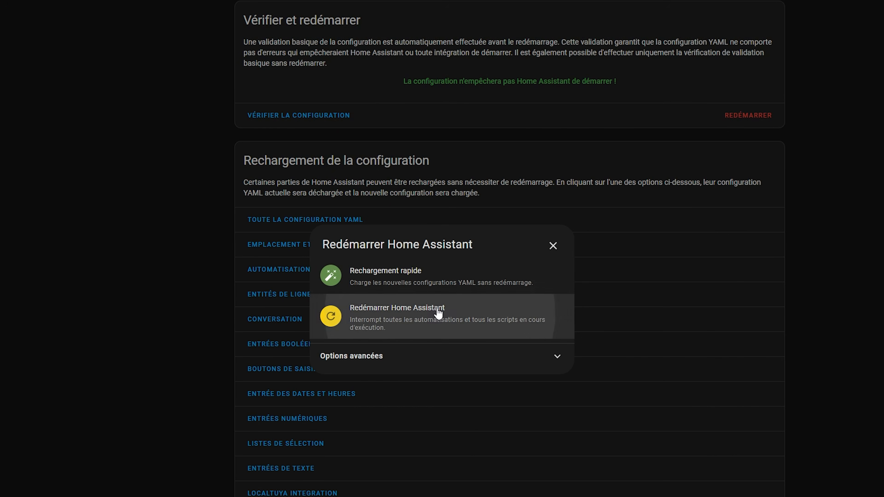
left_click(437, 313)
left_click(537, 339)
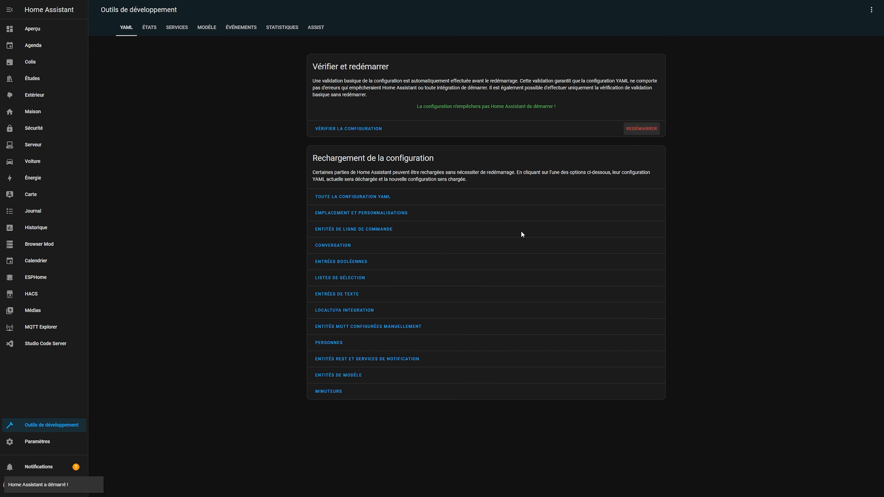
Step: Start adding the Adaptive Lighting integration to the devices and services
left_click(32, 447)
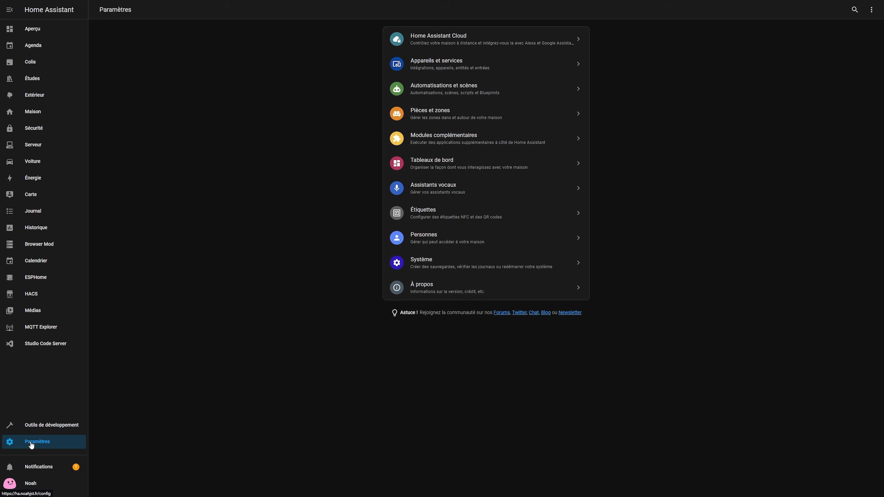
left_click(460, 70)
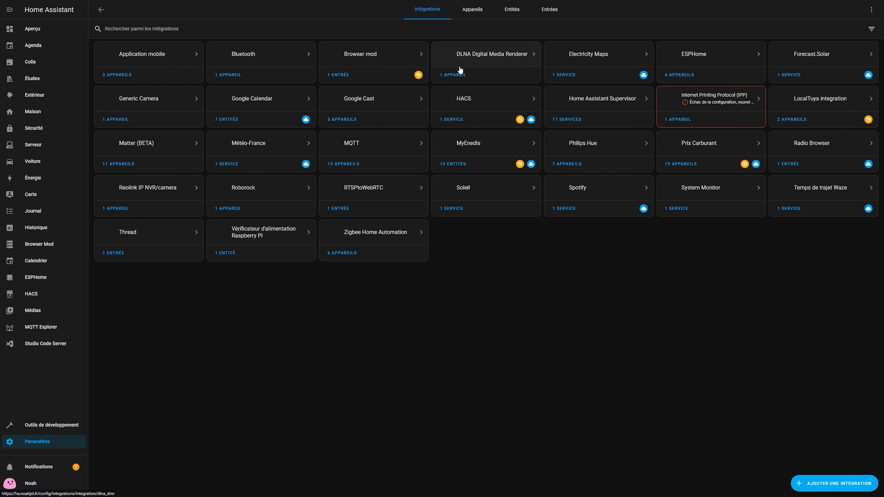
left_click(811, 485)
type("a")
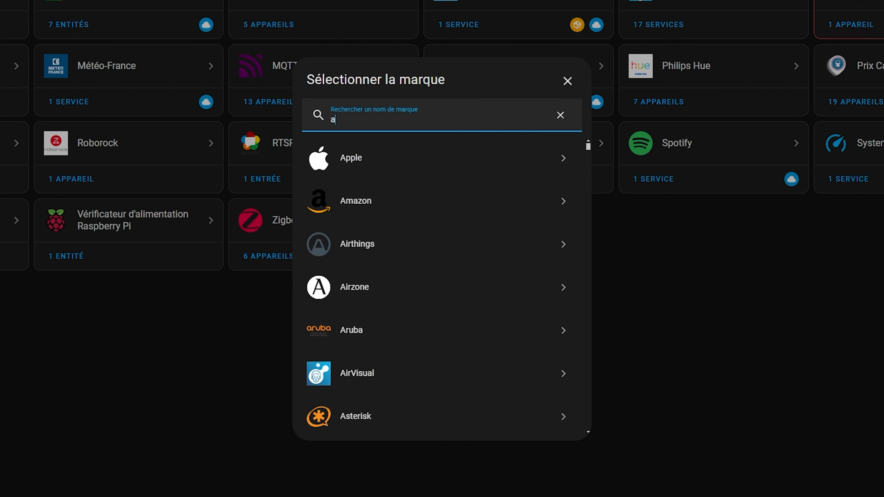
type("dap")
left_click(468, 167)
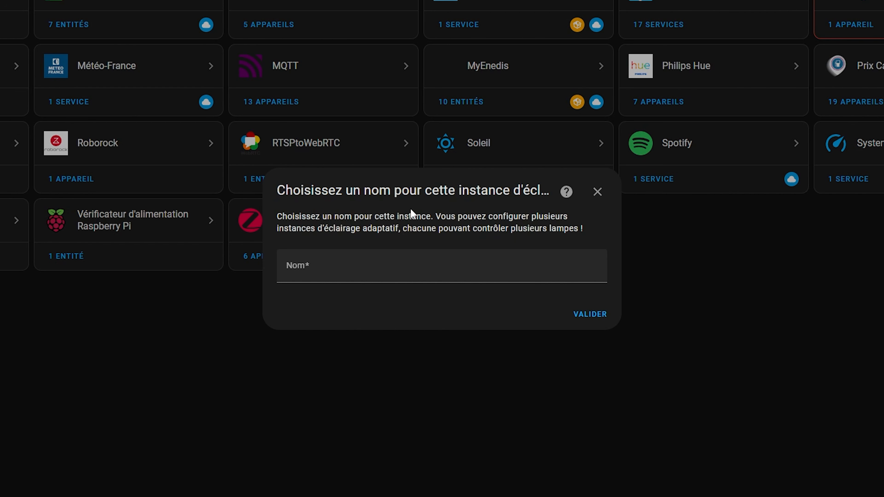
Step: Name the adaptive lighting instance Chambre and complete its setup
left_click(344, 274)
type("Chambre")
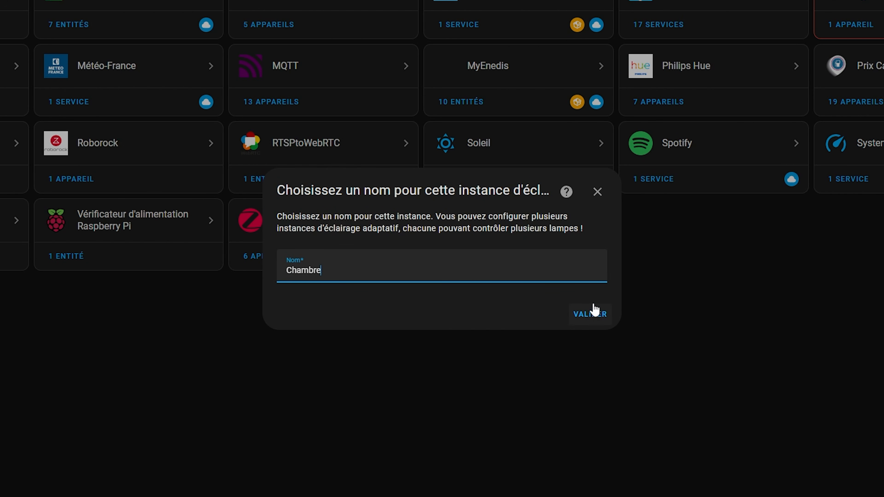
left_click(599, 310)
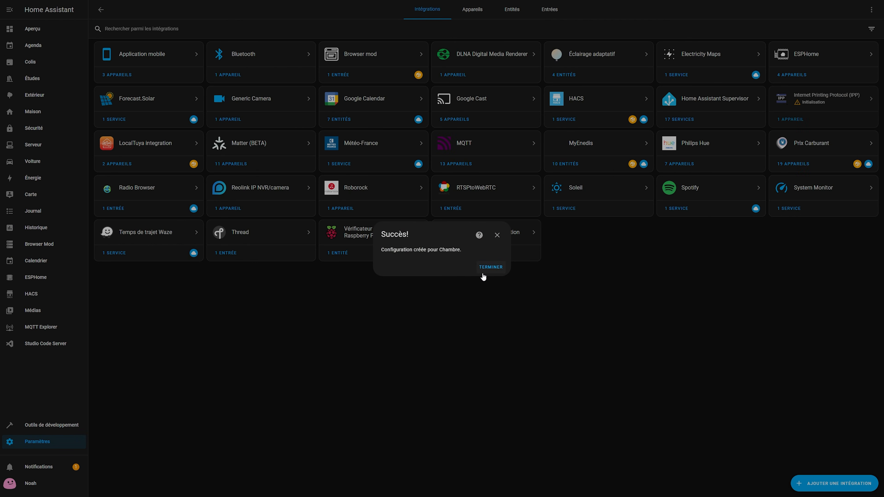
left_click(315, 294)
Step: Open the configuration options of the Éclairage adaptatif integration
left_click(578, 54)
left_click(591, 63)
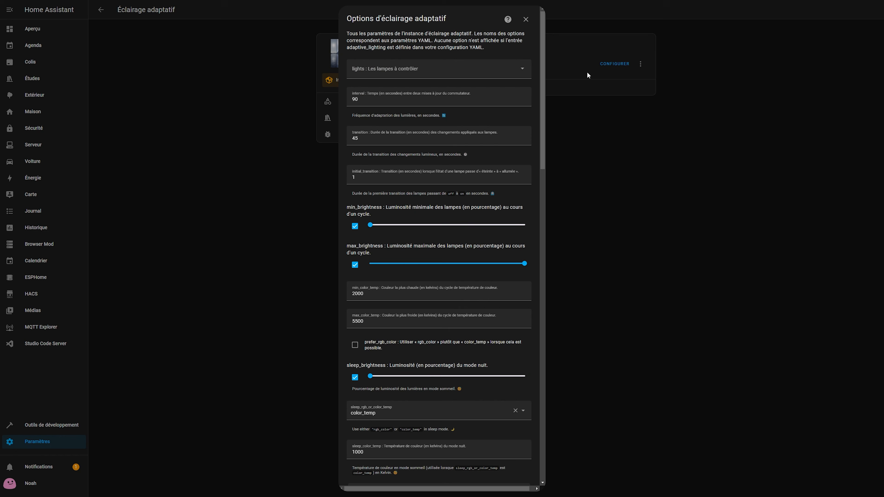
mouse_move(543, 105)
left_mouse_down()
mouse_move(534, 450)
mouse_move(551, 256)
mouse_move(549, 95)
left_mouse_up()
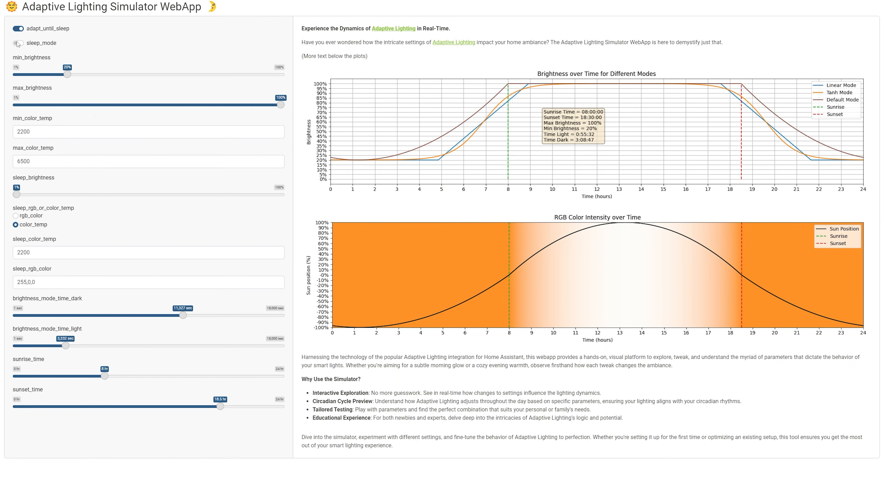
Step: In the Adaptive Lighting Simulator WebApp, try a minimum brightness of 37% and set it back to 20%
left_click_drag(67, 74, 115, 81)
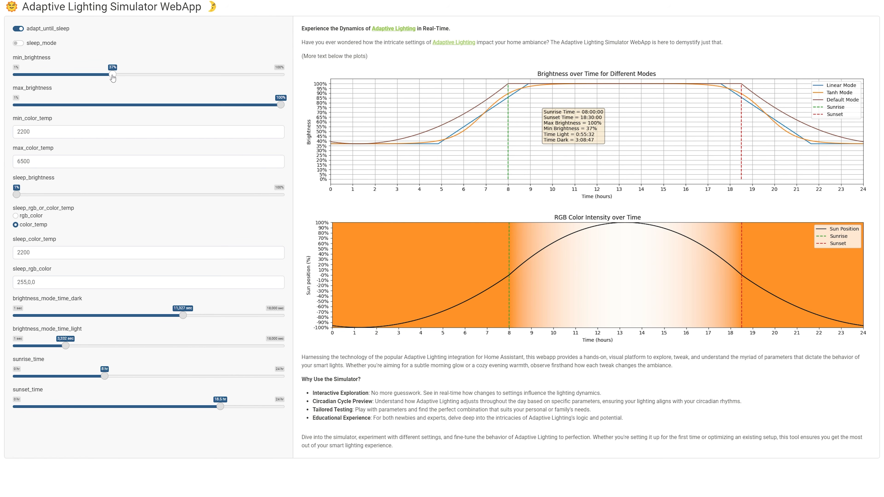
left_click_drag(112, 75, 66, 78)
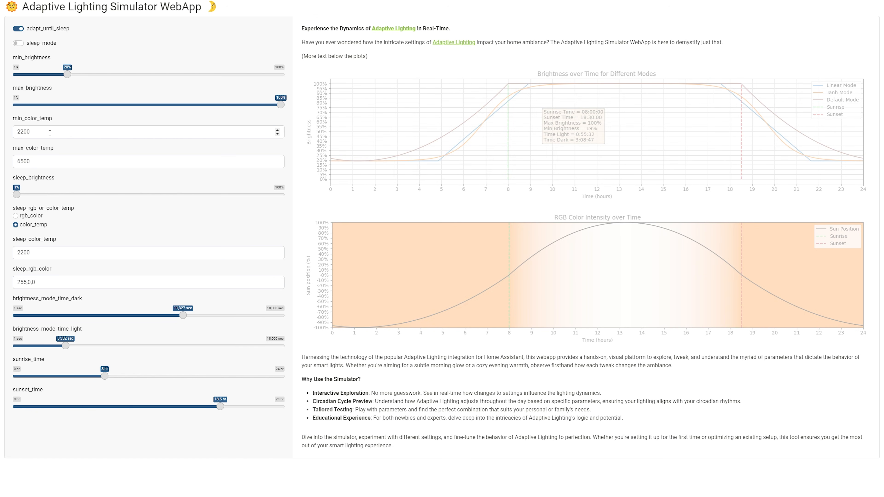
Step: Examine the simulator's maximum colour temperature, sleep colour temperature and sleep colour mode settings
left_click_drag(30, 161, 20, 161)
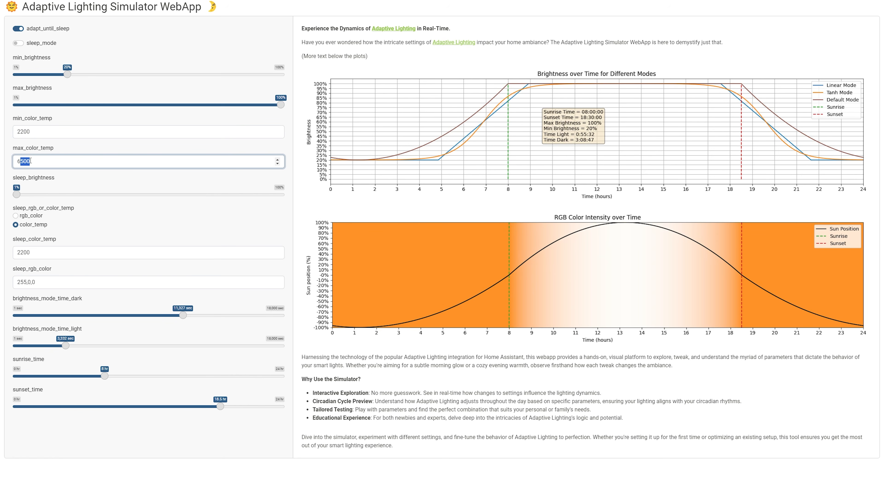
left_click(11, 155)
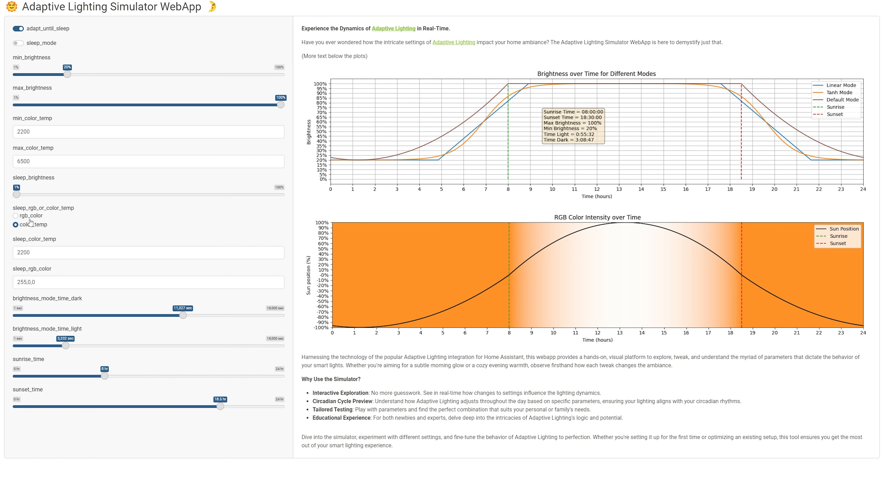
double_click(42, 250)
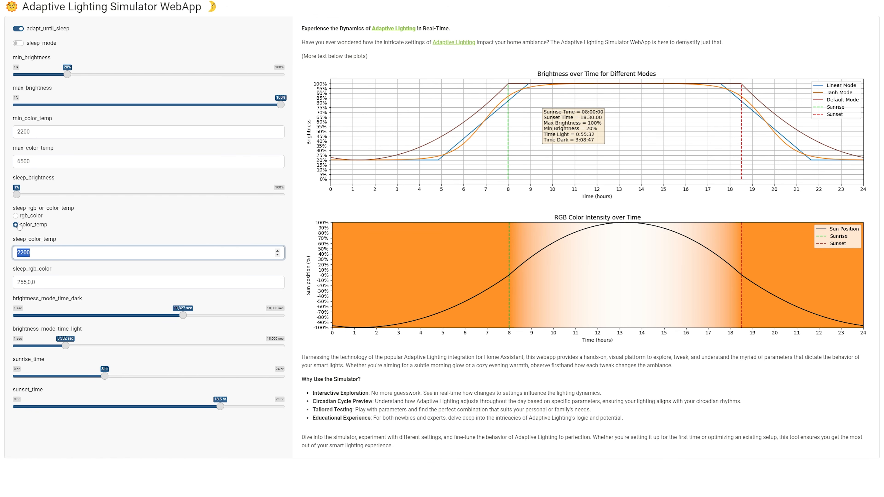
left_click(16, 216)
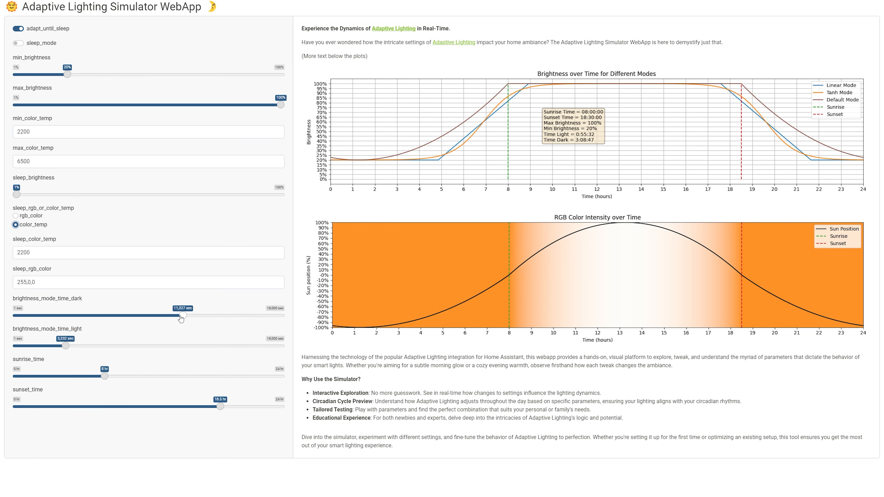
Step: Try a brightness_mode_time_dark of 4,670 sec, set it back to 11,374 sec, and test the brightness_mode_time_light slider
left_click_drag(182, 315, 85, 315)
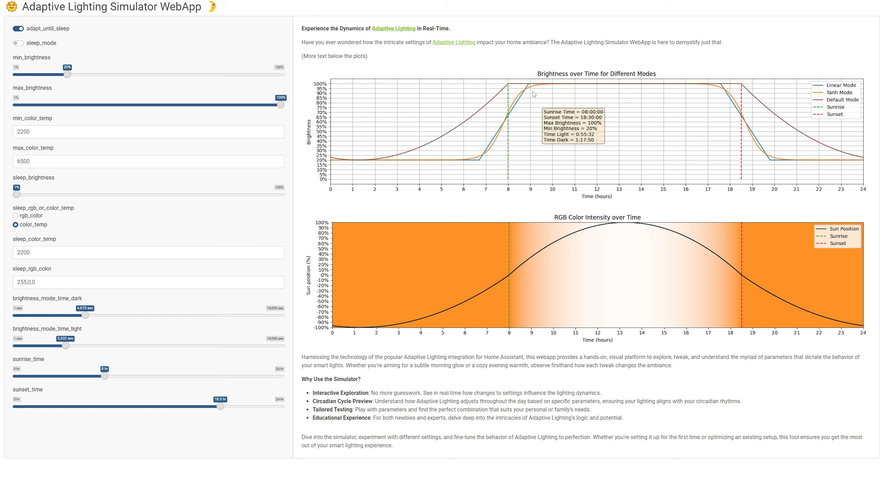
left_click(184, 315)
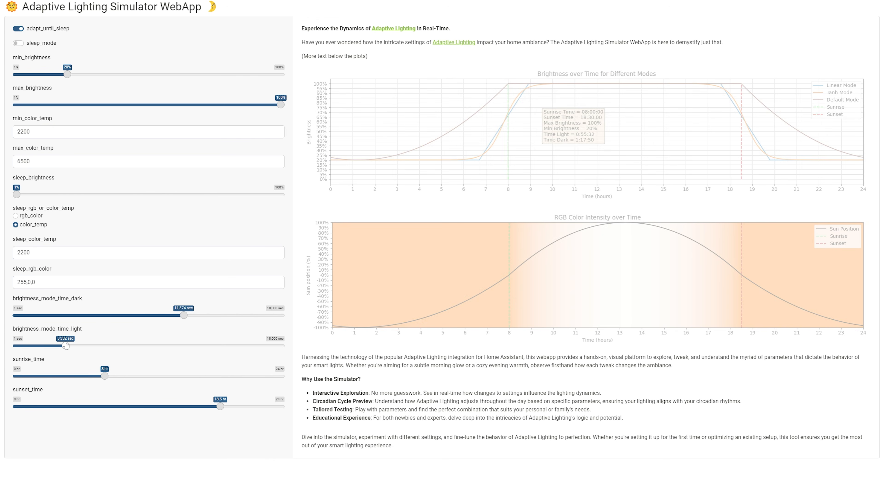
mouse_move(65, 346)
left_mouse_down()
mouse_move(143, 346)
mouse_move(70, 345)
left_mouse_up()
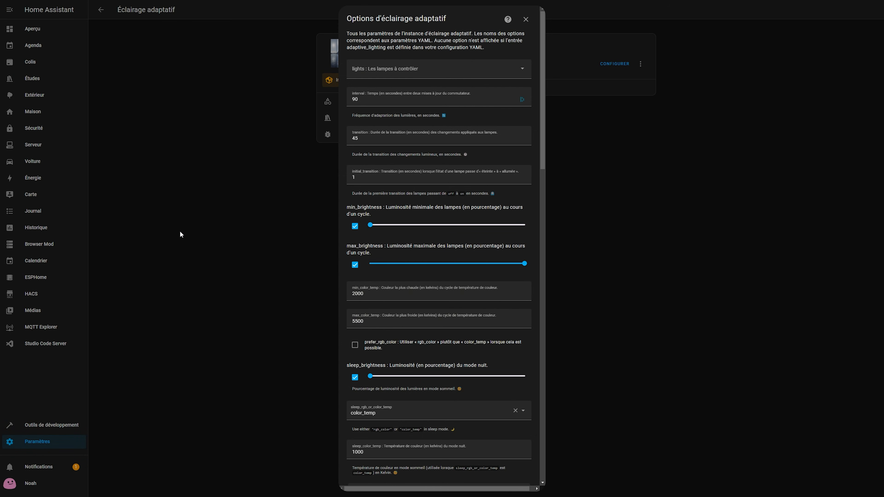
Step: Back in the Home Assistant options, choose the overall bedroom light entity as the only lamp to control
left_click(383, 71)
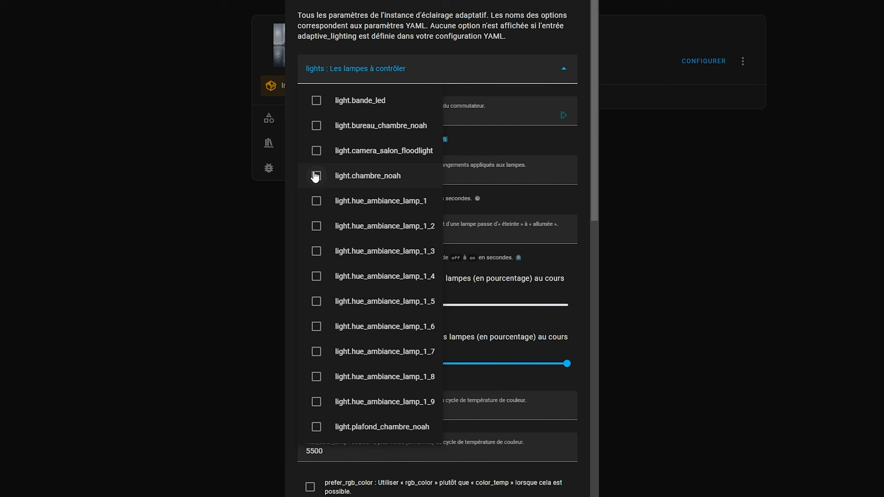
left_click(304, 187)
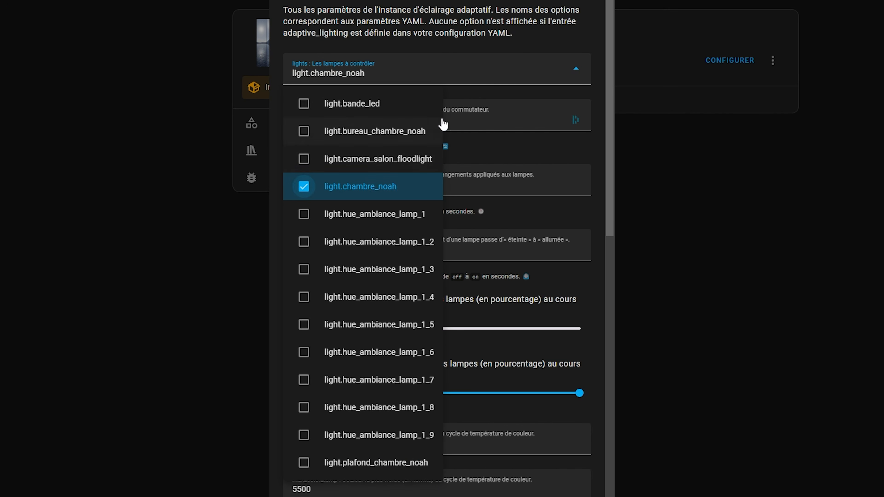
left_click(405, 43)
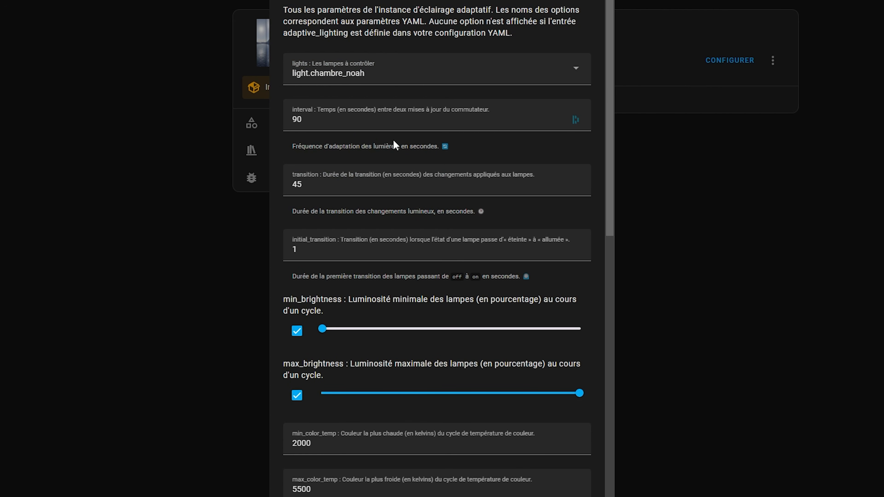
Step: Set the minimum brightness to about 20%, the minimum colour temperature to 2200 and the maximum to 6500
left_click_drag(323, 329, 255, 334)
scroll(372, 333, "down", 2)
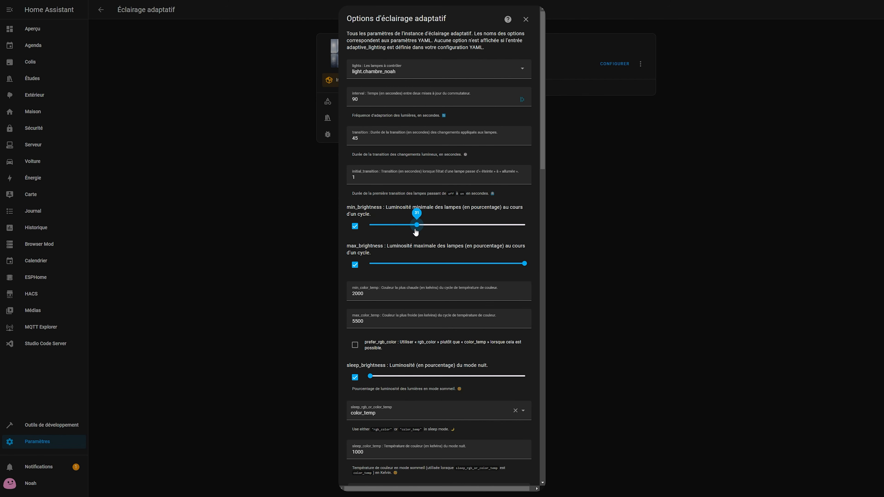
left_click_drag(367, 252, 324, 255)
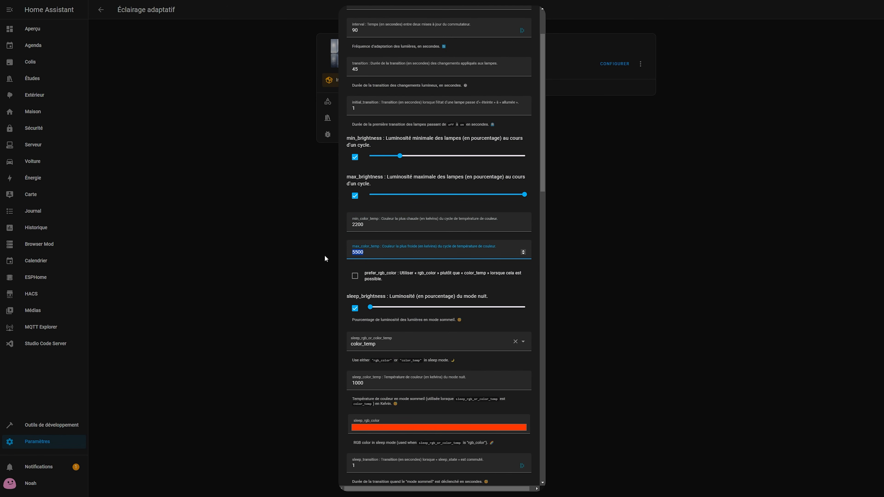
type("6500")
Step: Set the night mode's sleep colour temperature to 2200, keeping color_temp as the sleep colour mode
left_click(368, 311)
left_click(372, 342)
left_click(370, 362)
left_click_drag(370, 383, 348, 376)
type("2200")
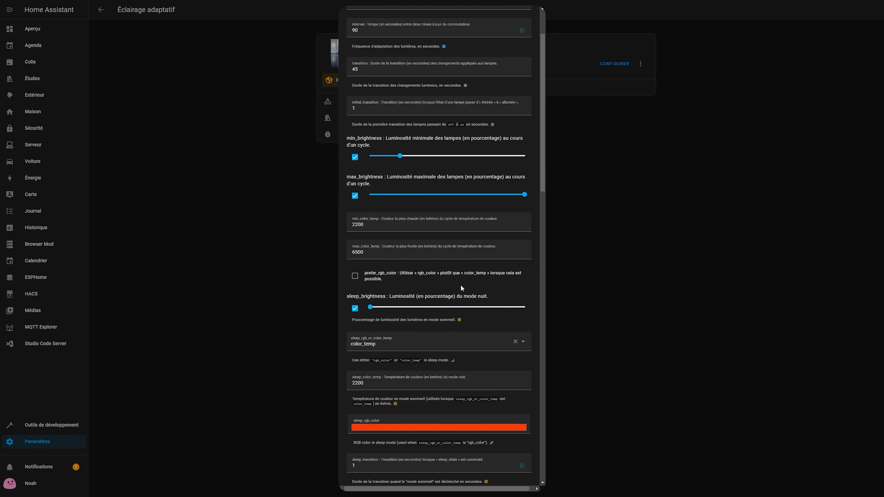
scroll(460, 284, "down", 8)
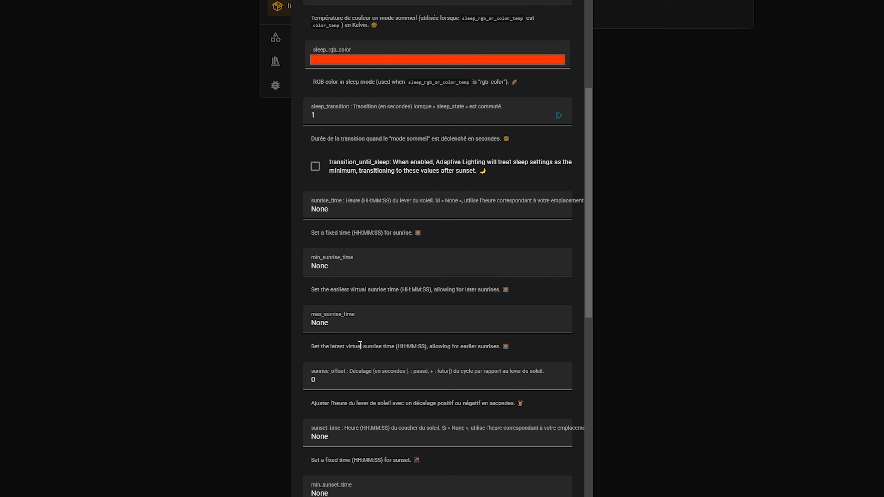
Step: Change the brightness mode to tanh, leaving the sunrise and sunset settings at their defaults
scroll(364, 359, "down", 8)
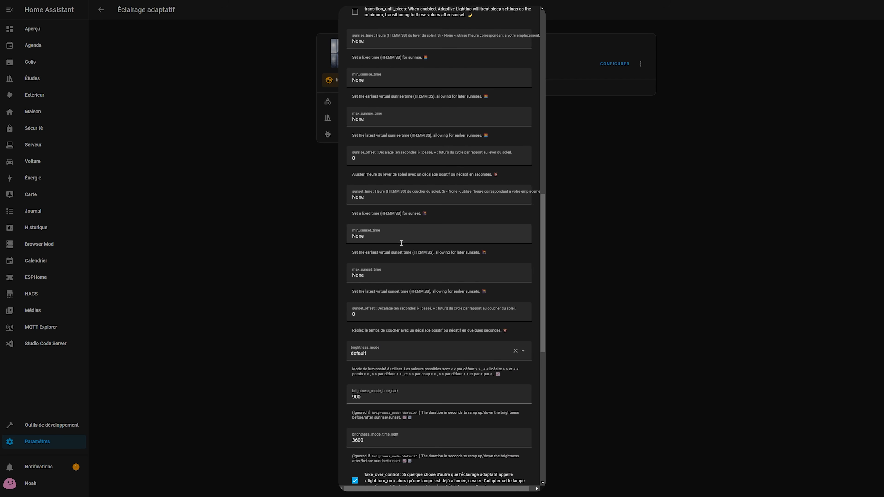
left_click(400, 257)
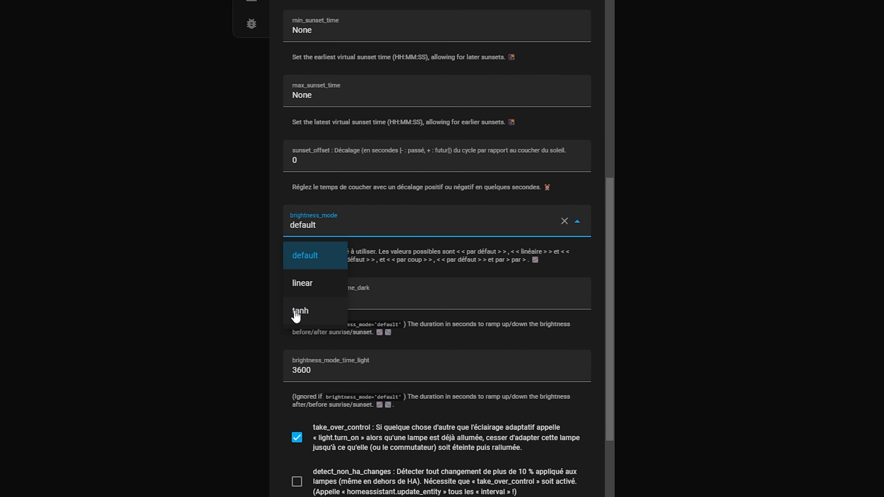
left_click(295, 311)
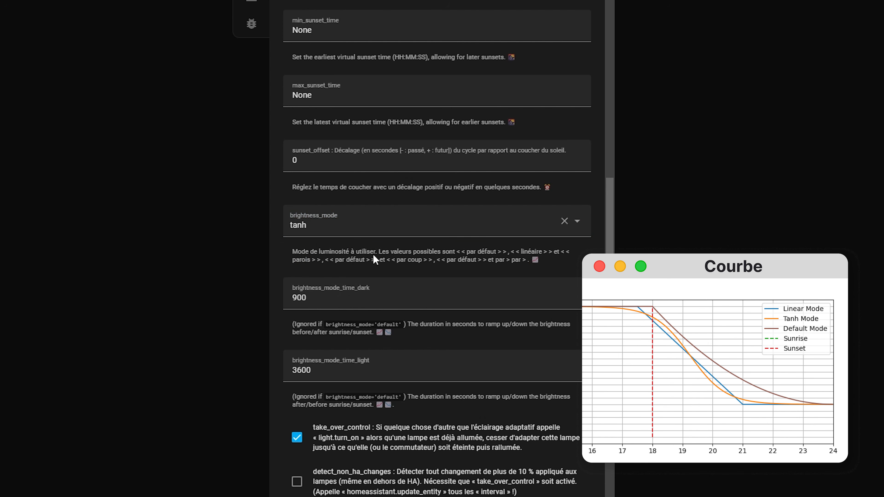
Step: Set brightness_mode_time_dark to 11000 and brightness_mode_time_light to 3700 seconds
scroll(359, 243, "down", 3)
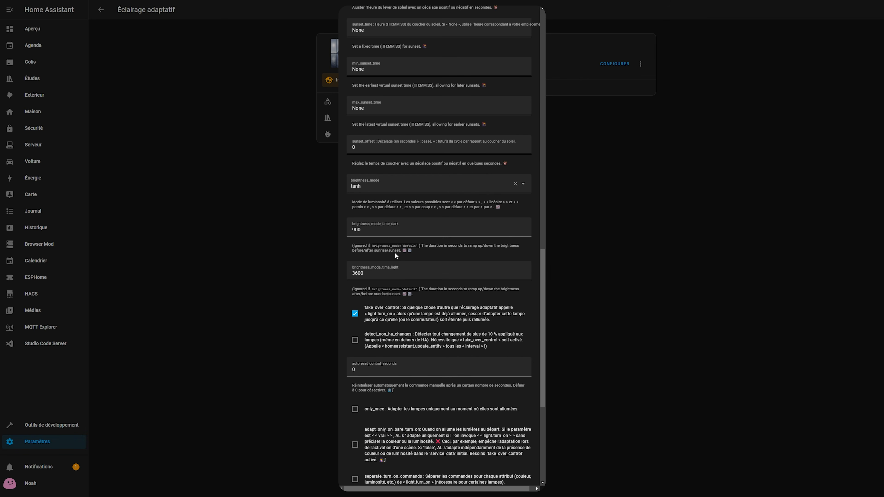
left_click_drag(371, 230, 337, 230)
type("11000")
left_click_drag(369, 274, 339, 275)
type("3700")
left_click(349, 289)
Step: Turn off take_over_control, submit the Adaptive Lighting options and close the configuration dialog
scroll(419, 189, "down", 5)
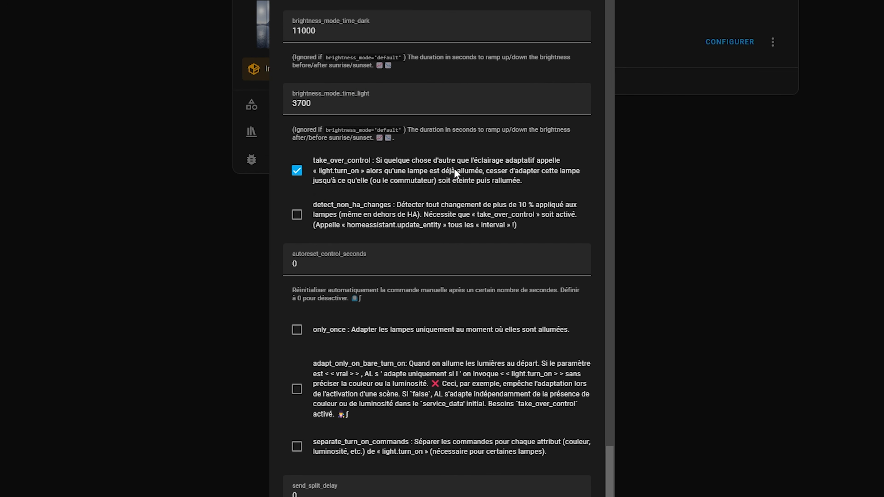
left_click(341, 164)
scroll(333, 168, "down", 2)
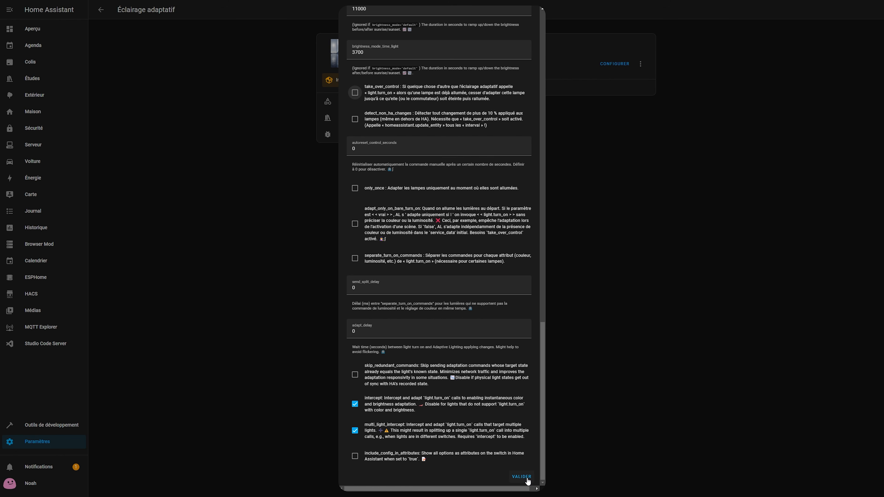
left_click(522, 477)
left_click(489, 268)
Step: List the bedroom (Chambre) Adaptive Lighting entities and inspect the Adapt Brightness, Adapt Color, Sleep Mode and main switches
left_click(437, 68)
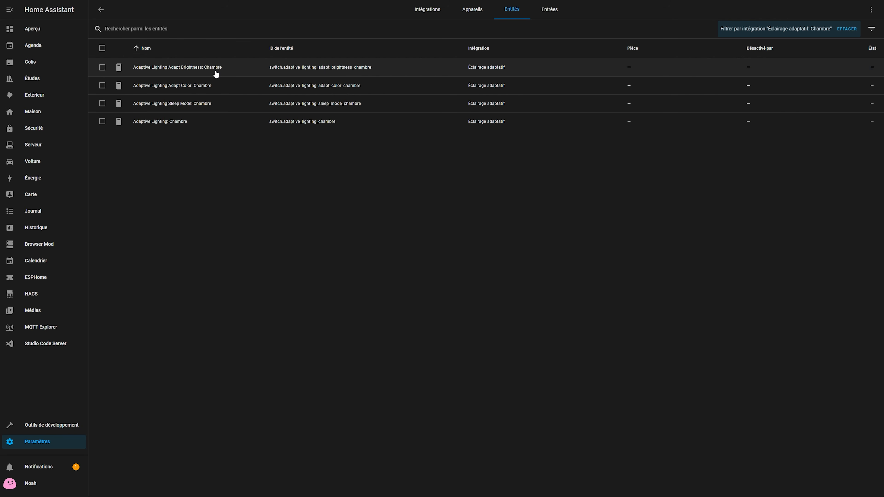
left_click(213, 69)
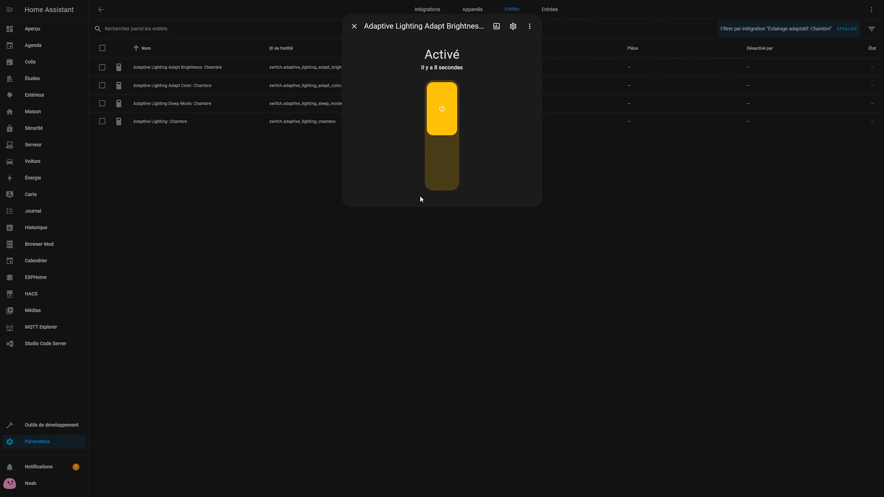
left_click(297, 190)
left_click(186, 85)
left_click(184, 131)
left_click(175, 104)
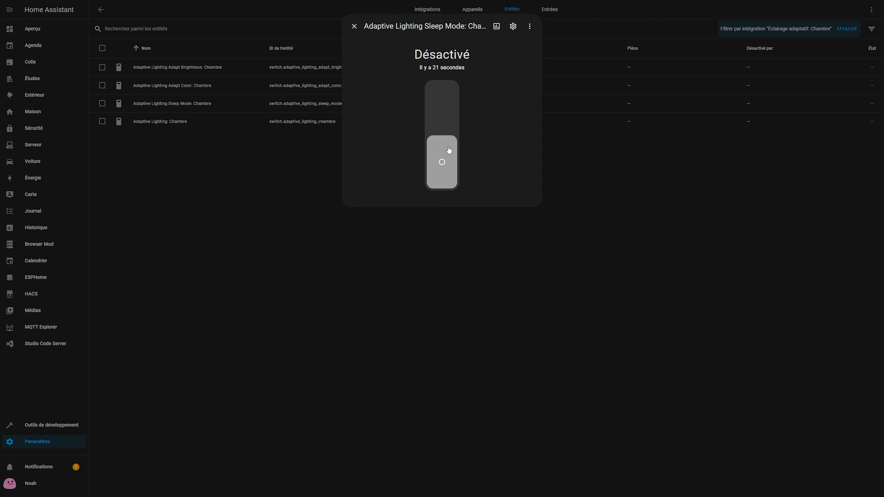
left_click(280, 155)
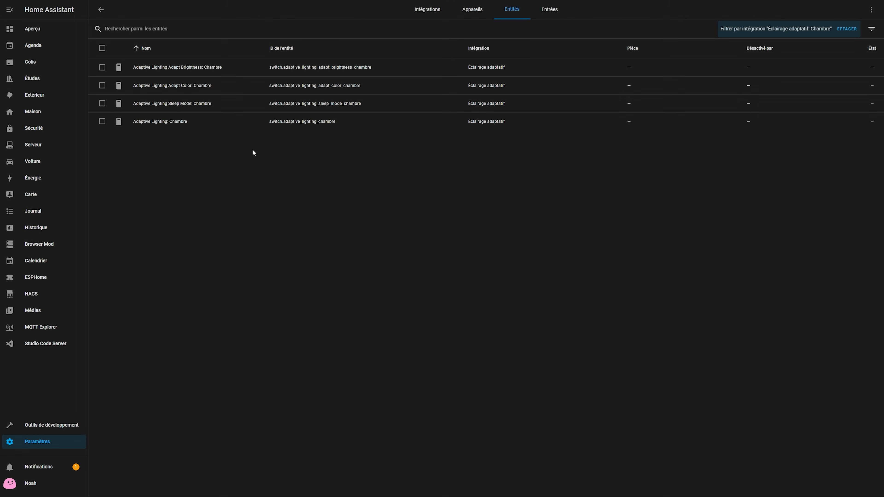
left_click(182, 122)
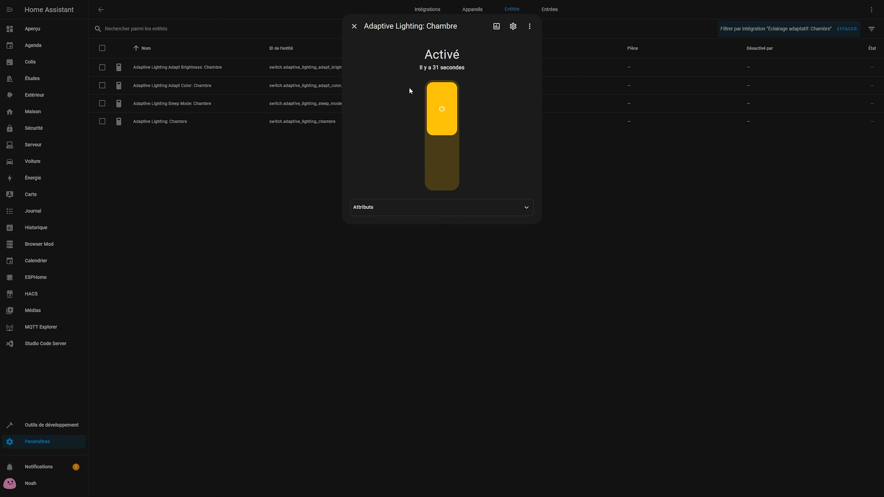